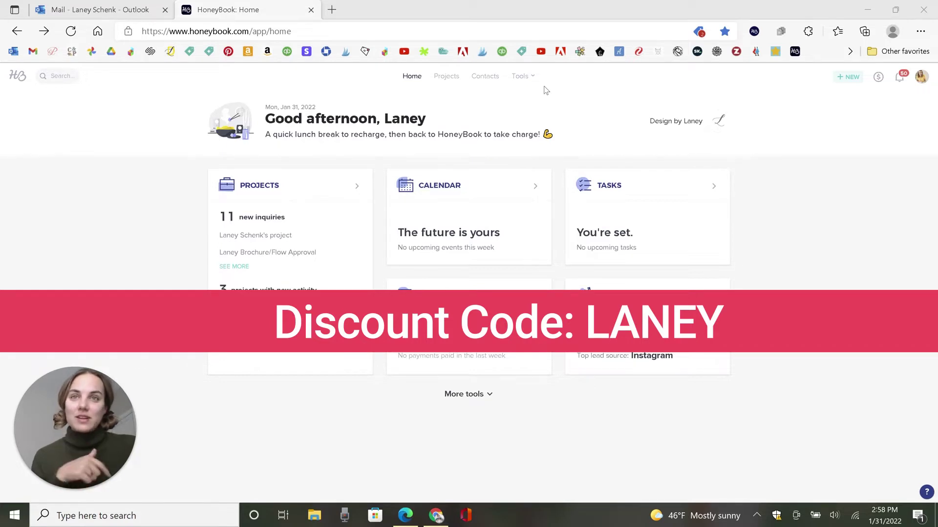
Open the Tools menu from the HoneyBook top navigation.
left_click(532, 77)
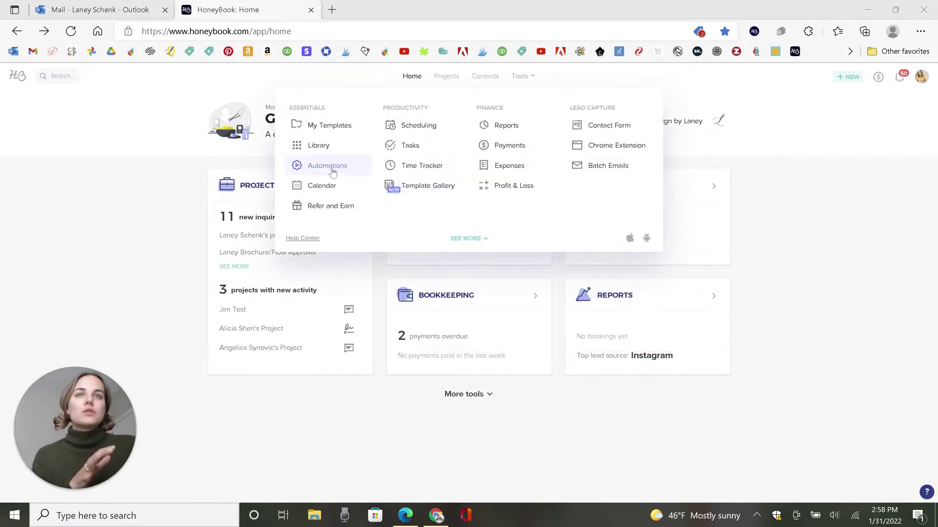
Go to the Automations page and start a new automation template.
left_click(330, 165)
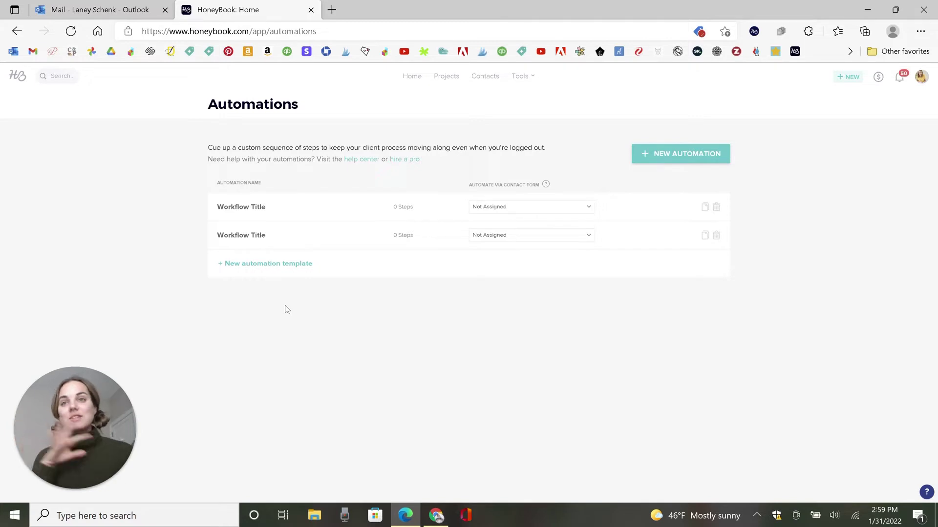
left_click(250, 271)
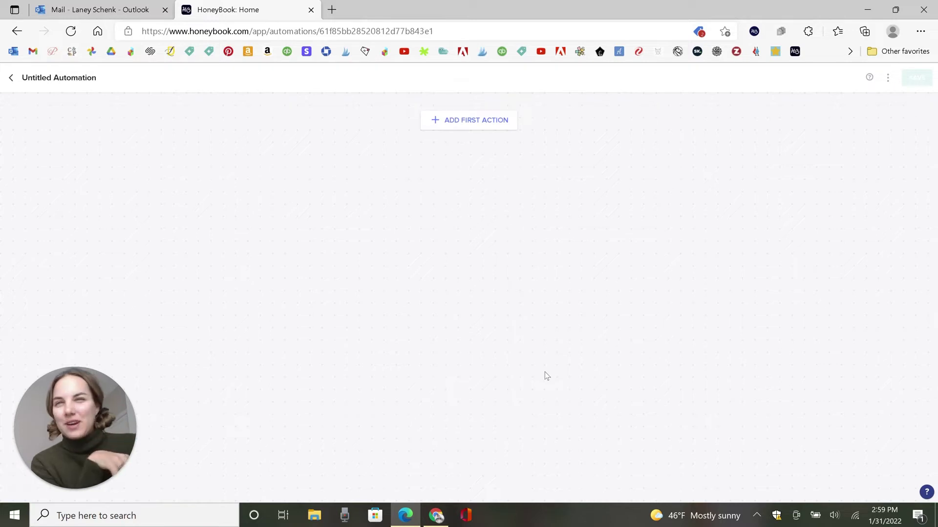
Make Send Email the automation's first action.
left_click(485, 122)
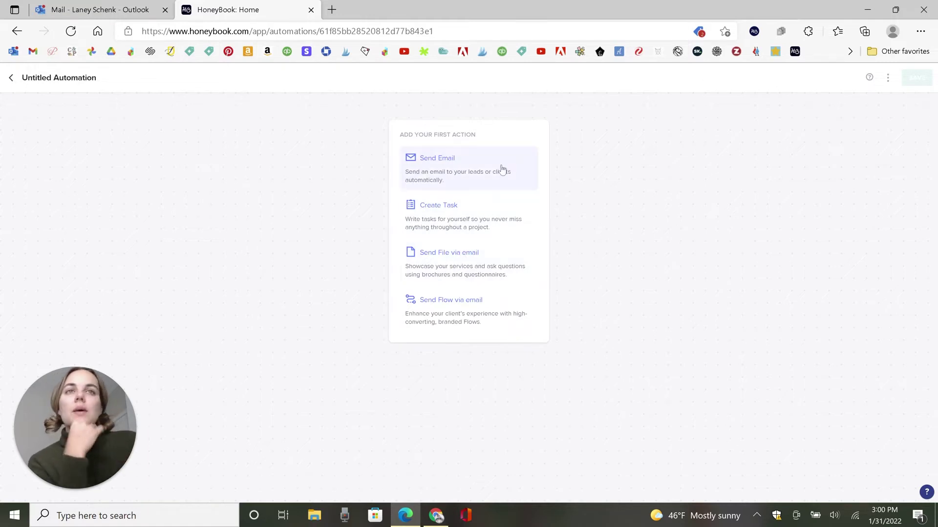
left_click(451, 187)
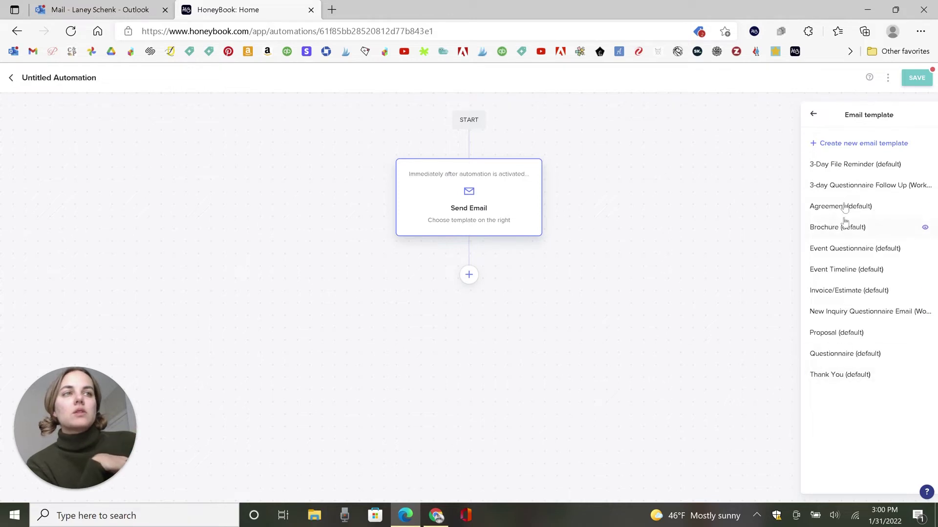
Create and save a 'Welcome to the Family!' email template with the pasted subject and message.
left_click(835, 145)
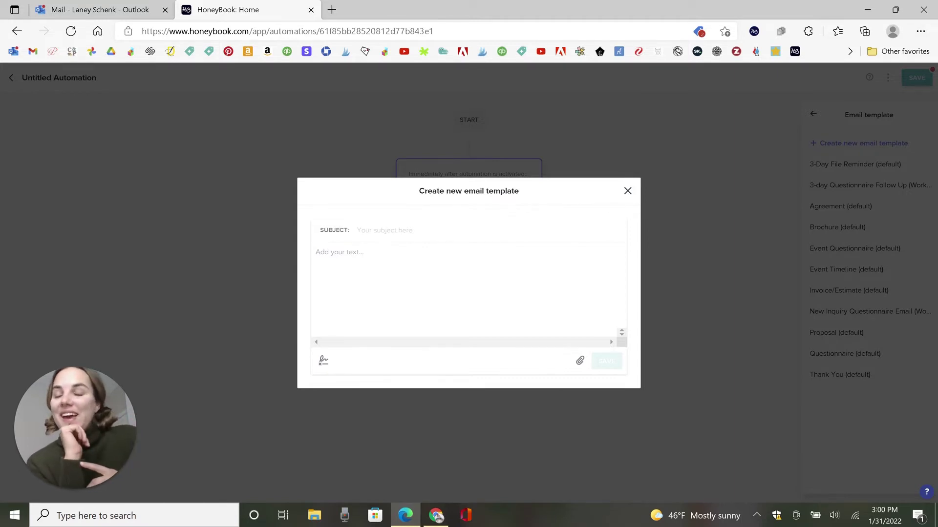
type("Welcome to the Family!\tWelcome!  Thanks for signing your contract and making your retainer payment! We look forward to your project.  Here are a few resources to get you started:")
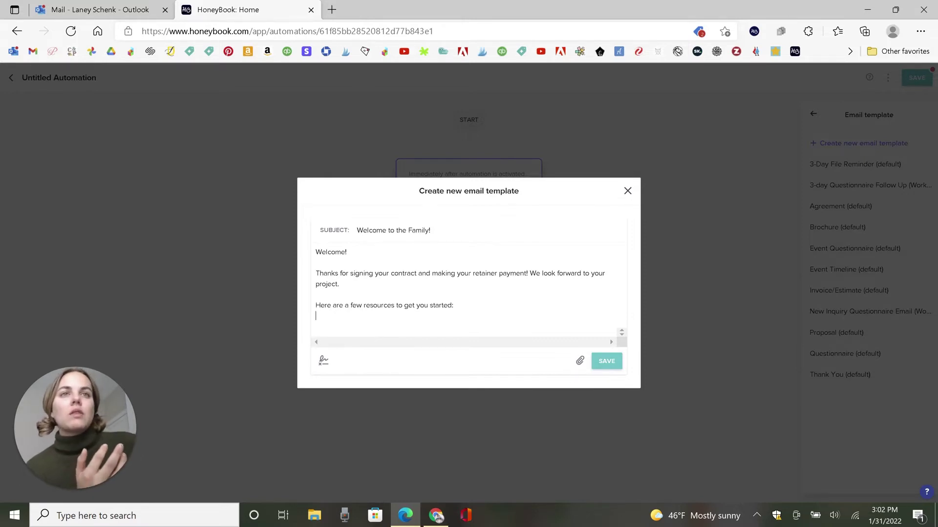
left_click(596, 366)
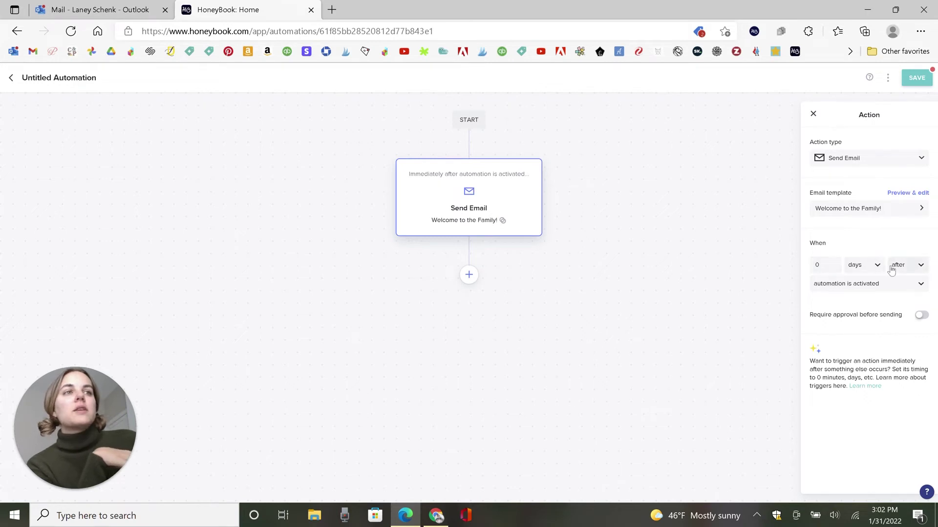
Browse the Send Email trigger options, leaving it set to automation activation.
left_click(851, 292)
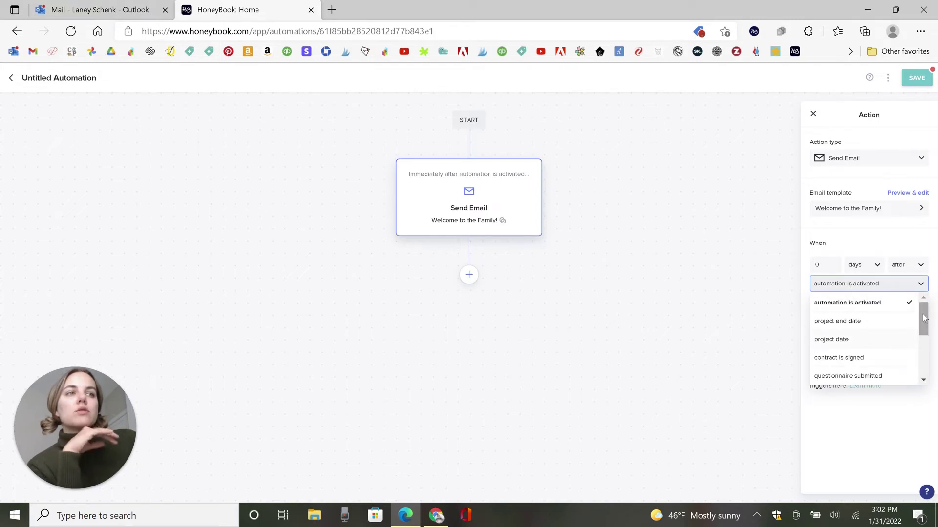
left_click_drag(924, 319, 924, 326)
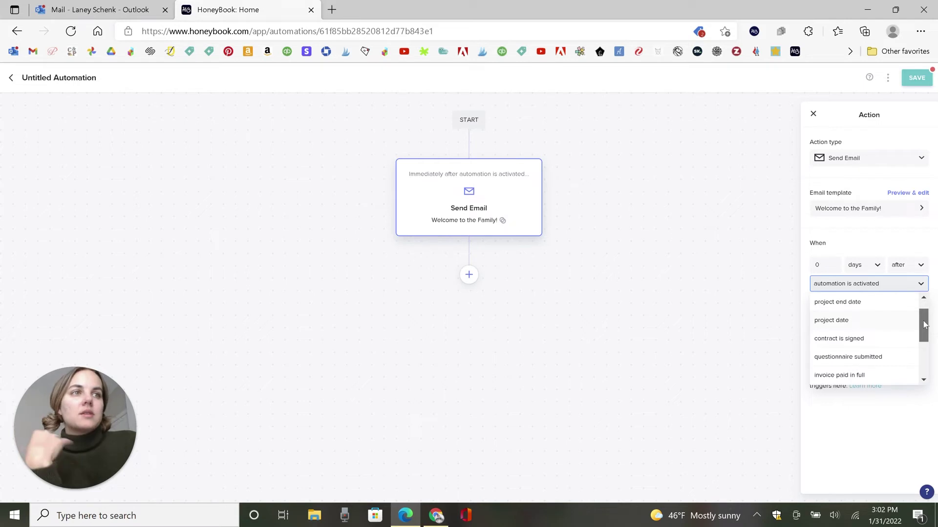
left_click_drag(924, 324, 924, 356)
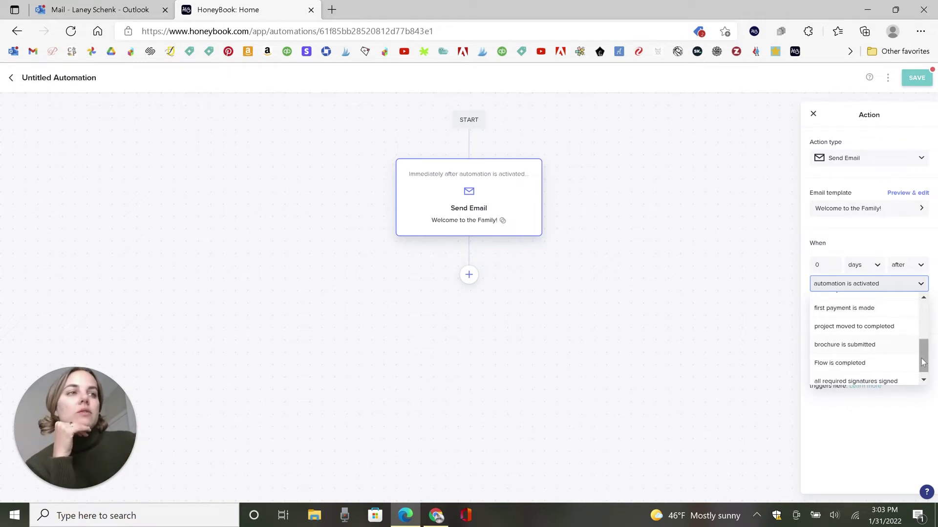
left_click_drag(923, 365, 923, 372)
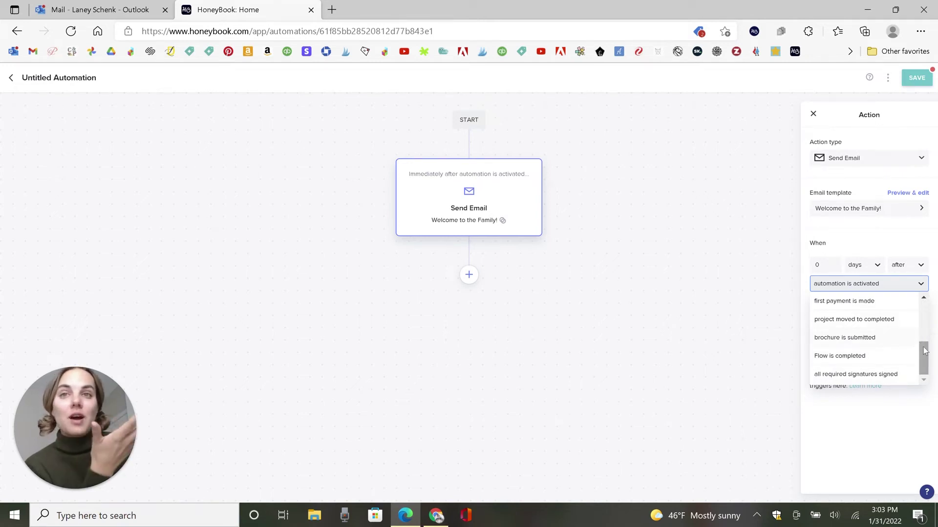
left_click(861, 236)
Review the welcome email's delay options, keeping 0 days after.
left_click(877, 264)
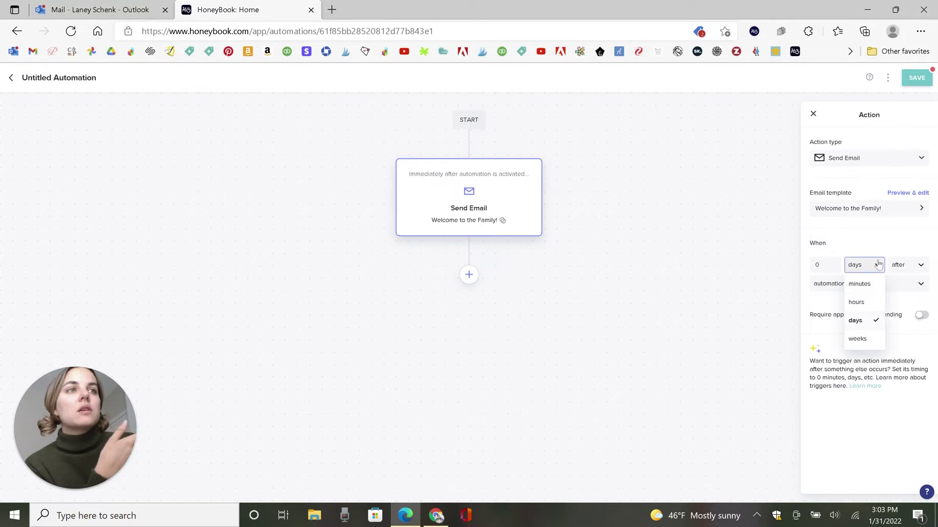
left_click(870, 238)
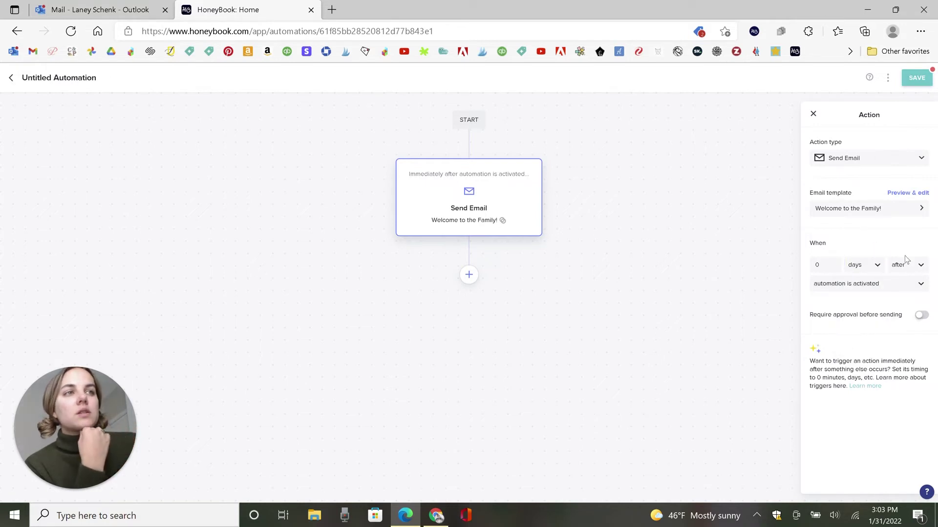
left_click(907, 264)
left_click(882, 240)
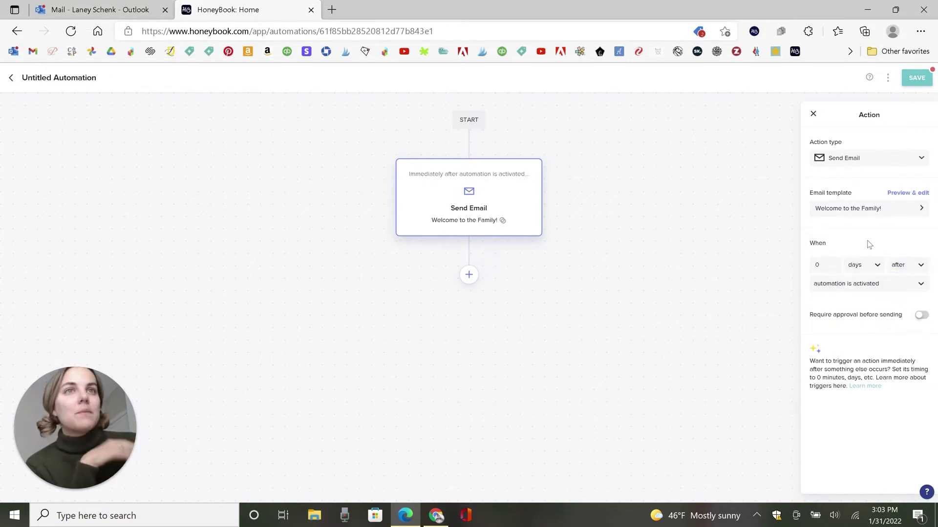
left_click(825, 265)
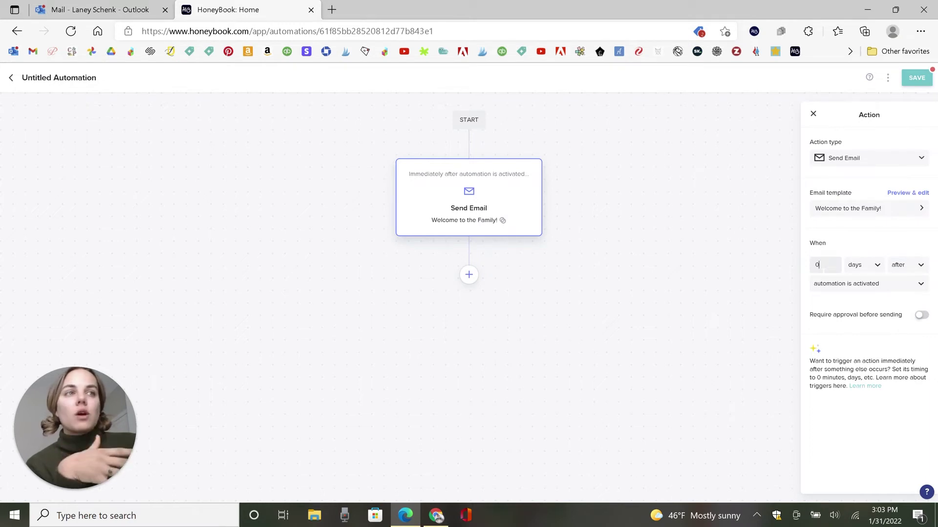
left_click(864, 266)
left_click(814, 260)
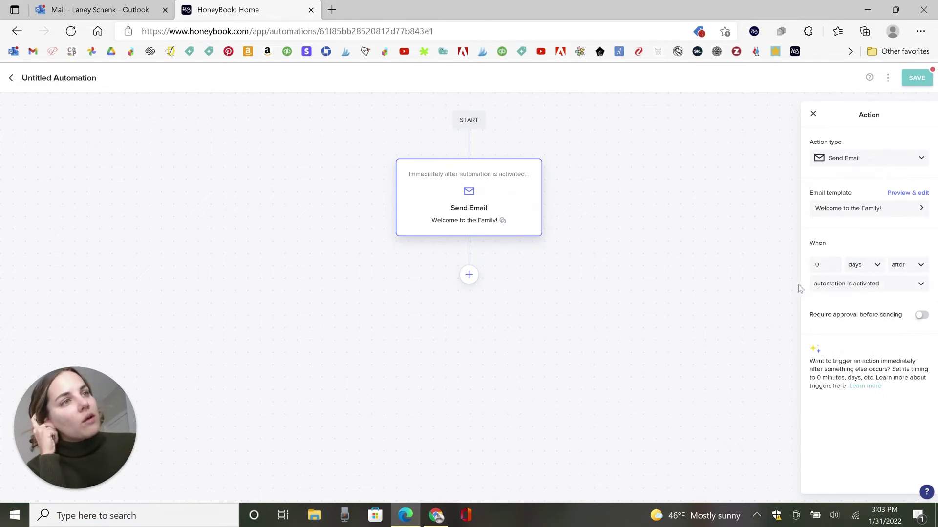
Trigger the welcome email when the first payment is made and save the automation.
left_click(857, 288)
scroll(862, 337, "down", 3)
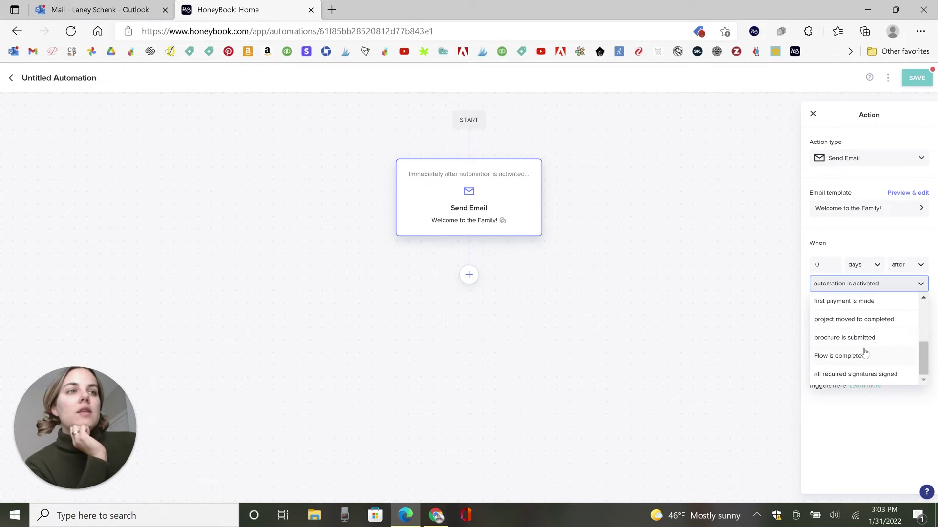
left_click(866, 301)
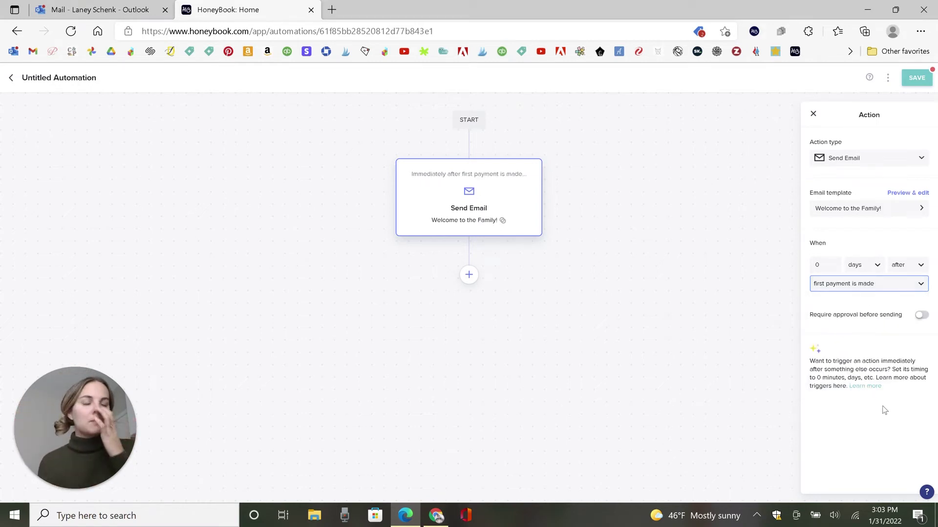
mouse_move(921, 320)
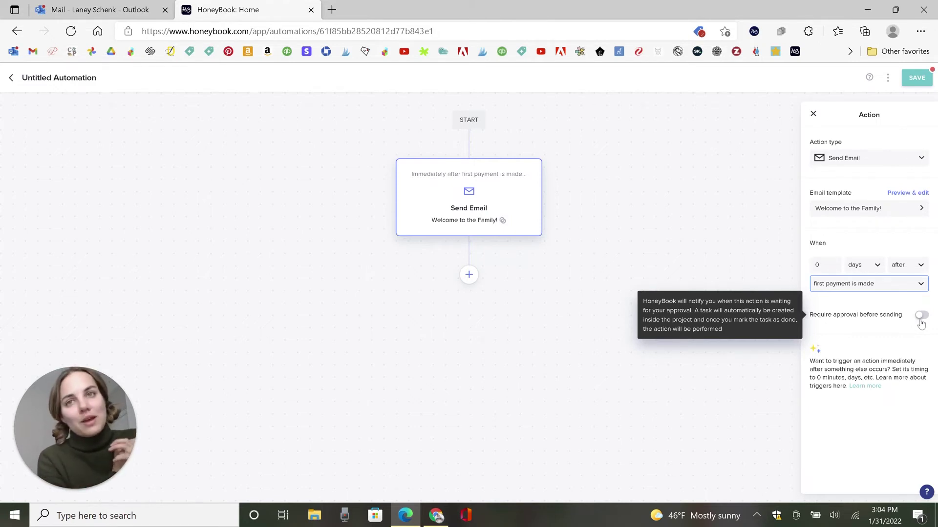
left_click(912, 80)
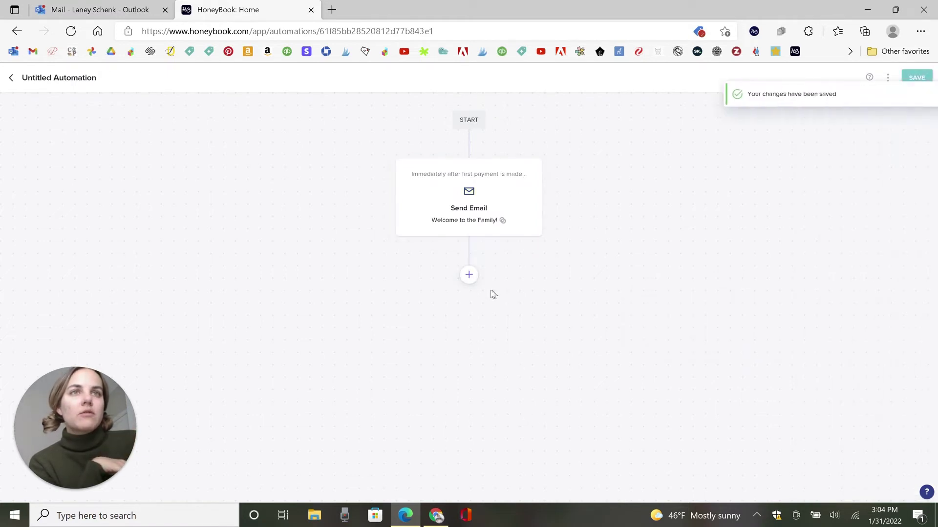
Add a second step emailing the Invitation Information Questionnaire file.
left_click(471, 279)
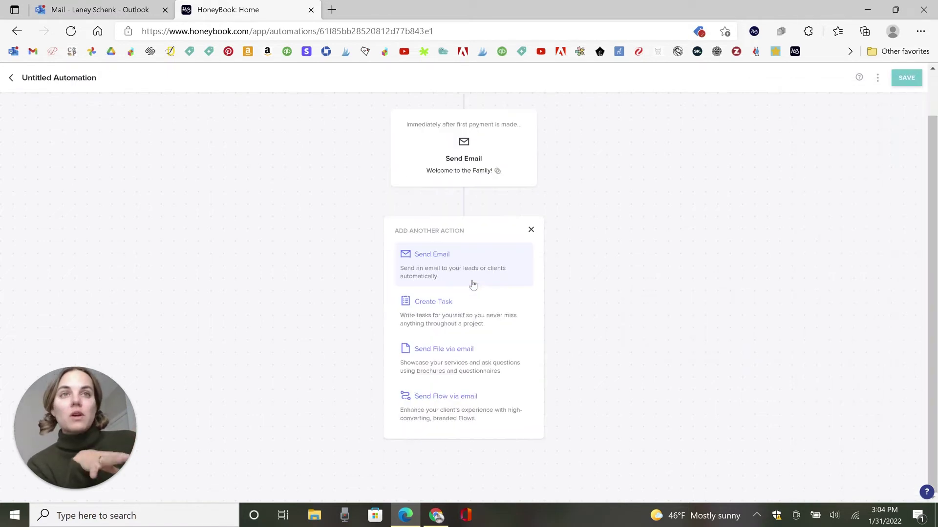
left_click(448, 354)
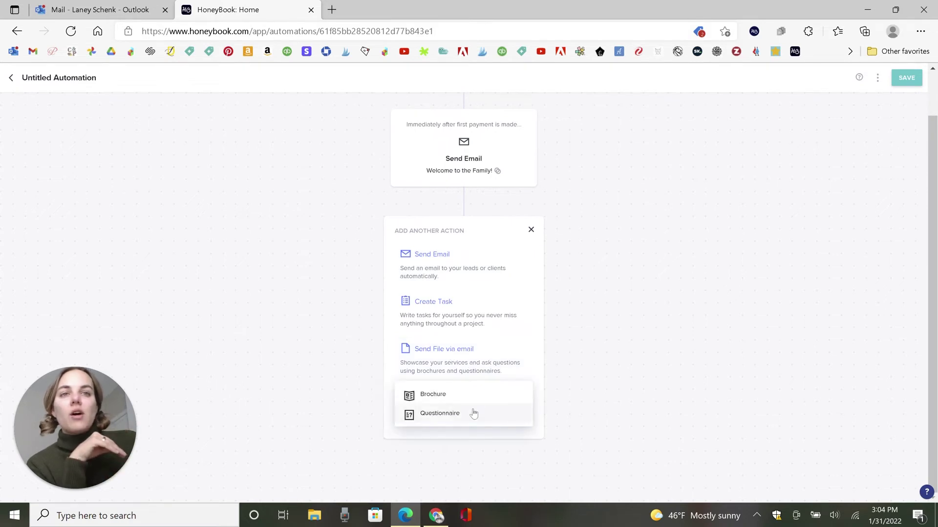
left_click(473, 414)
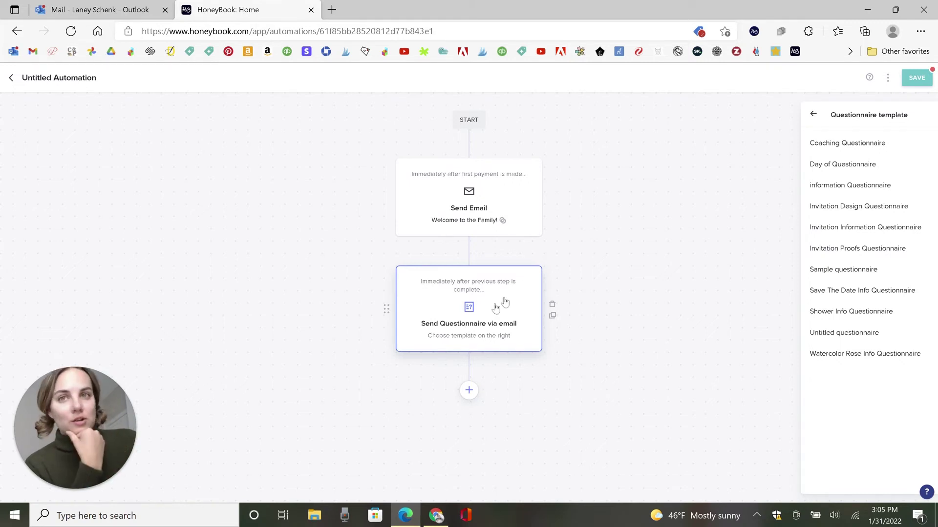
left_click(838, 229)
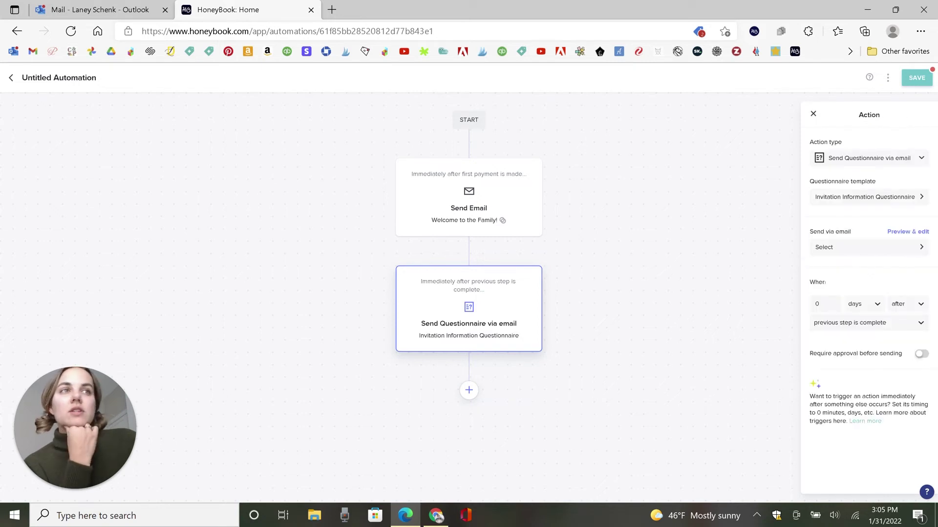
Check the questionnaire's email options, discarding an unsaved new email template.
left_click(847, 247)
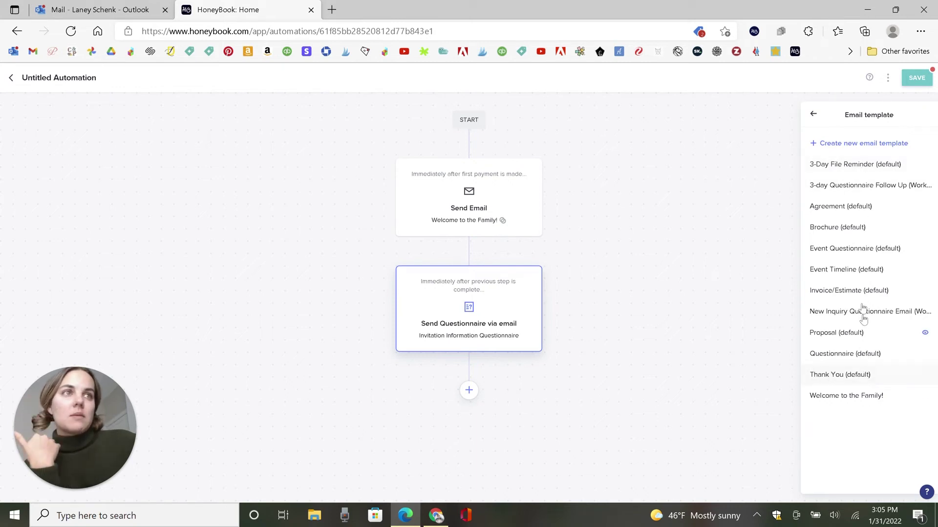
left_click(861, 146)
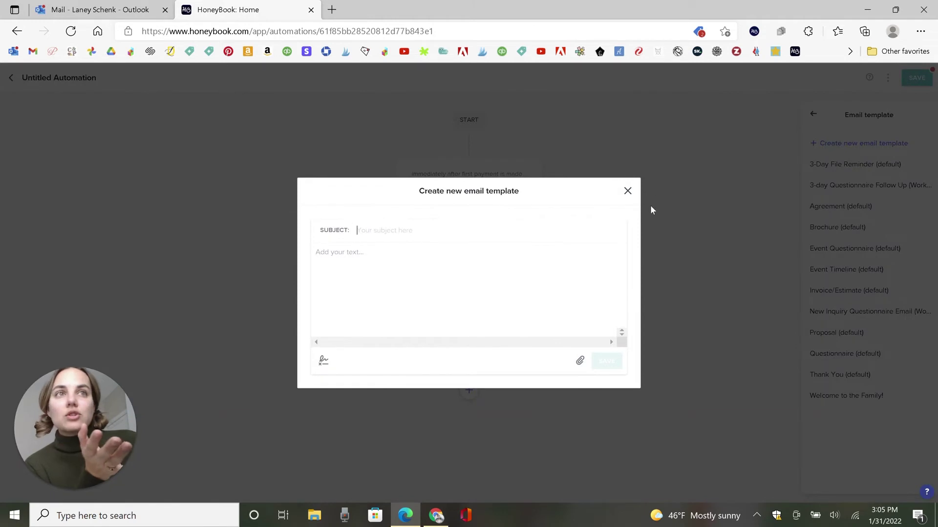
left_click(627, 192)
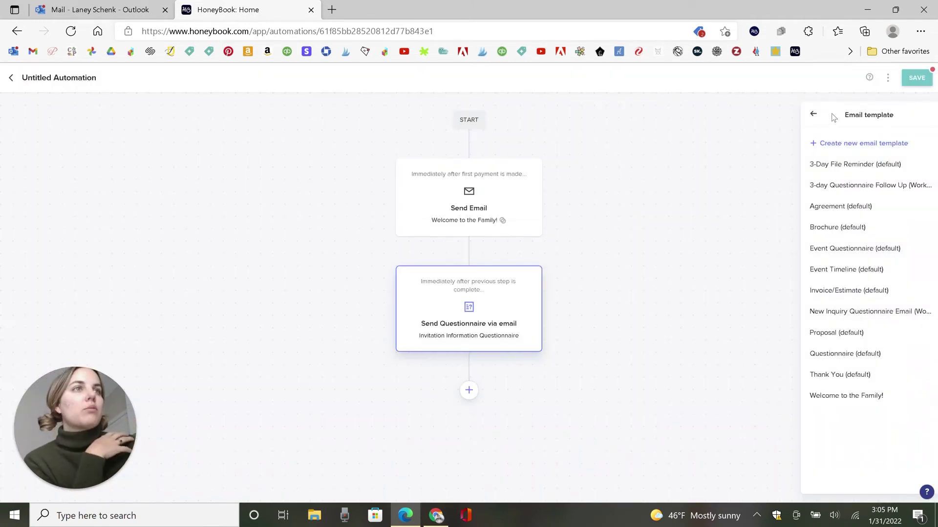
left_click(814, 114)
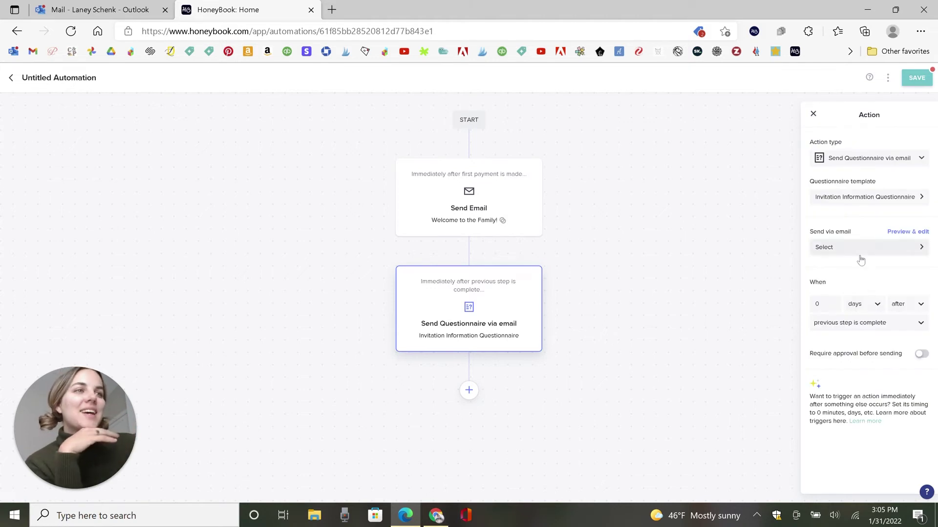
Delay the questionnaire 5 hours and require approval before it sends.
left_click(865, 305)
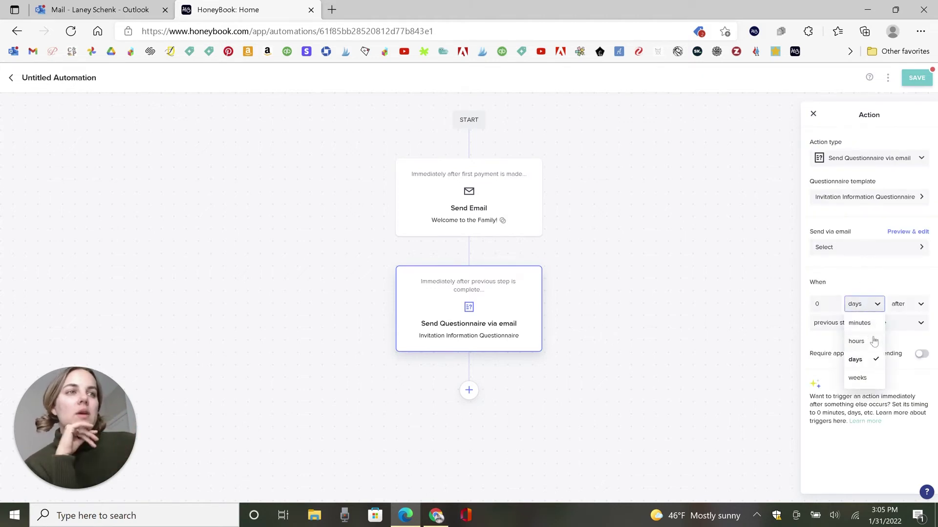
left_click(856, 341)
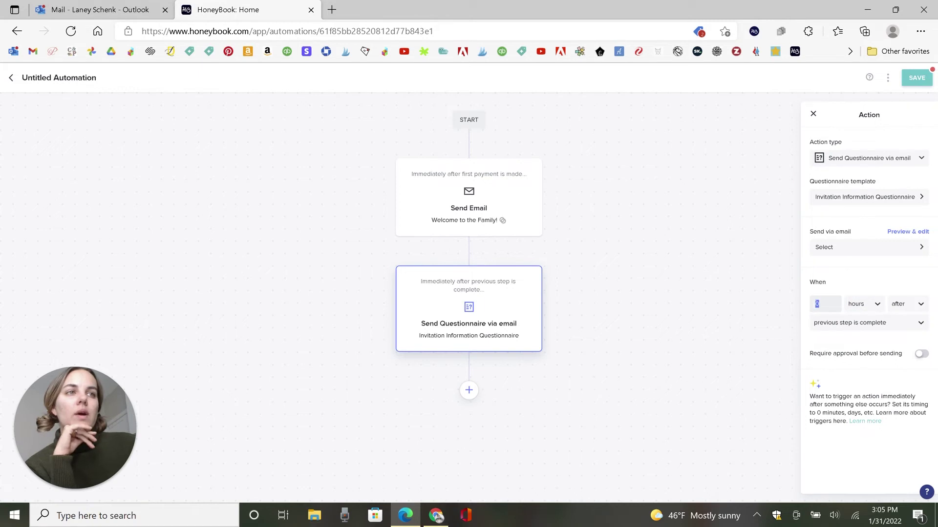
type("5")
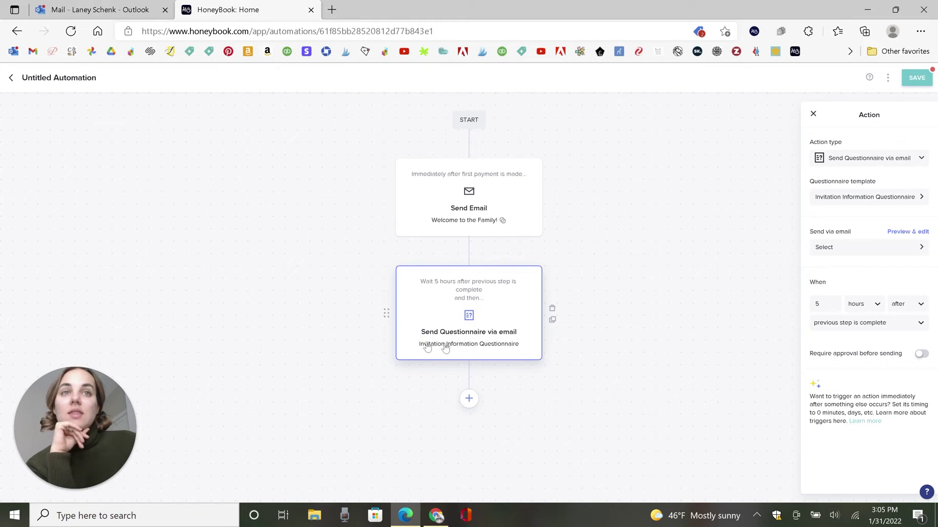
mouse_move(918, 350)
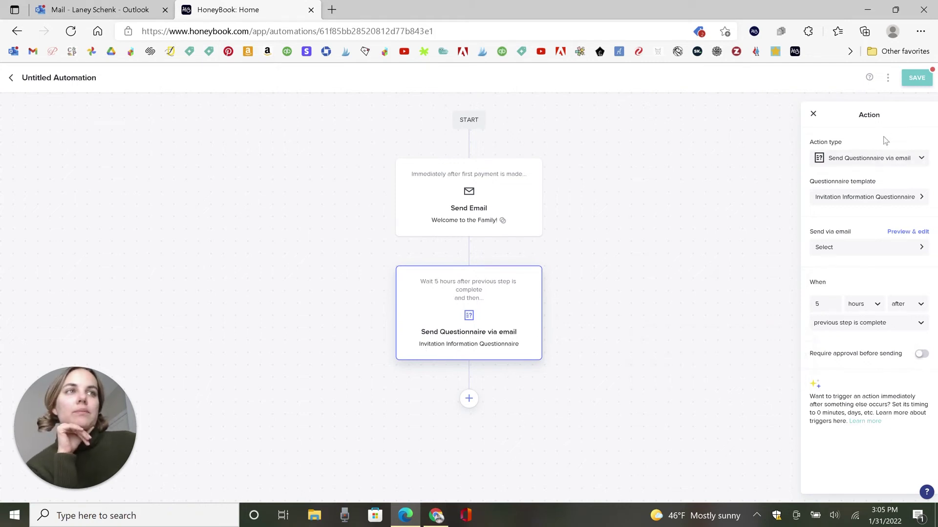
left_click(921, 356)
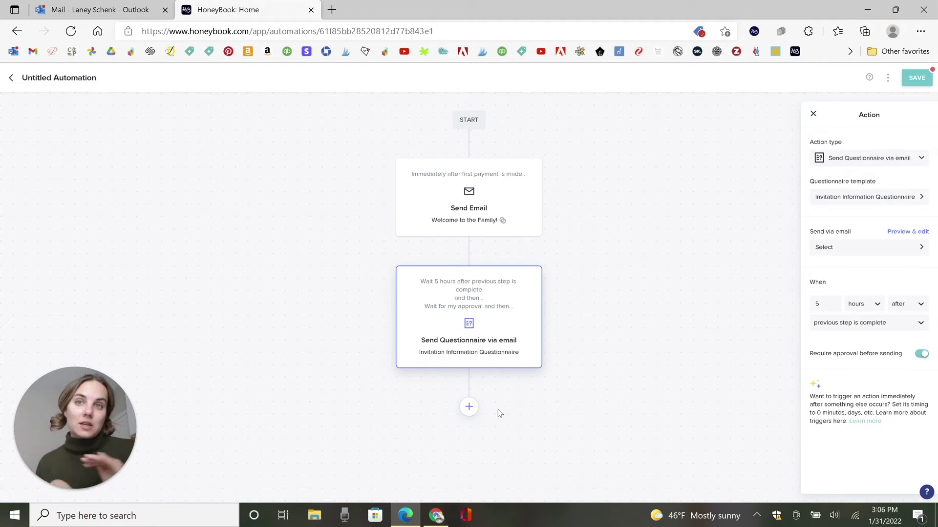
left_click(814, 115)
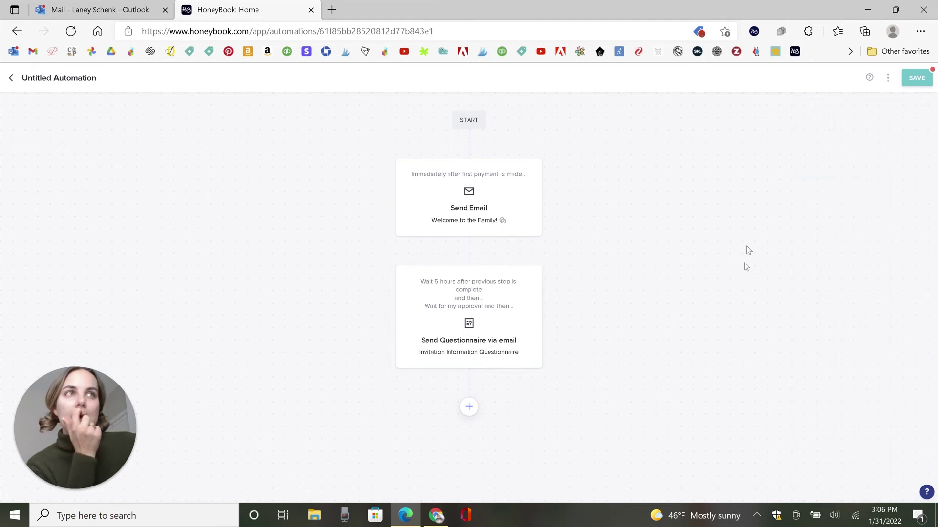
Try saving, inspect the questionnaire step flagged with an error, and add a task step.
left_click(915, 79)
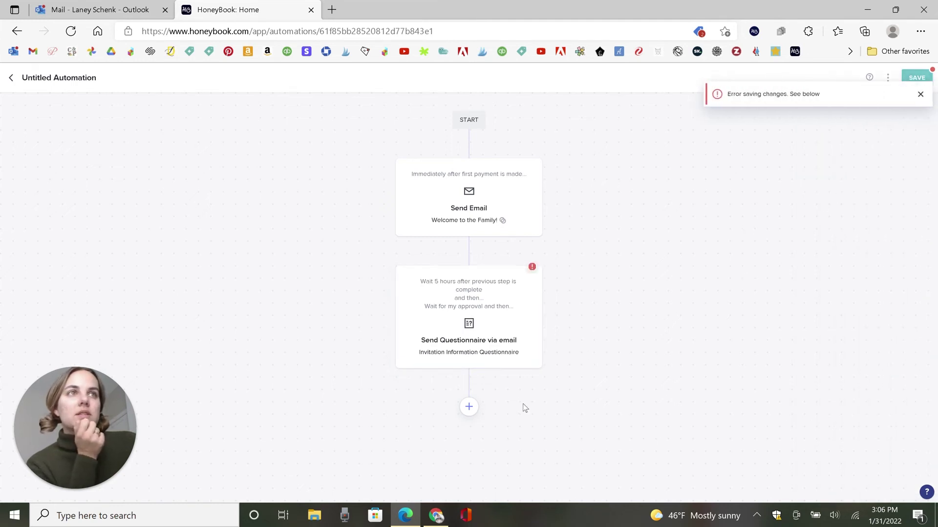
left_click(677, 213)
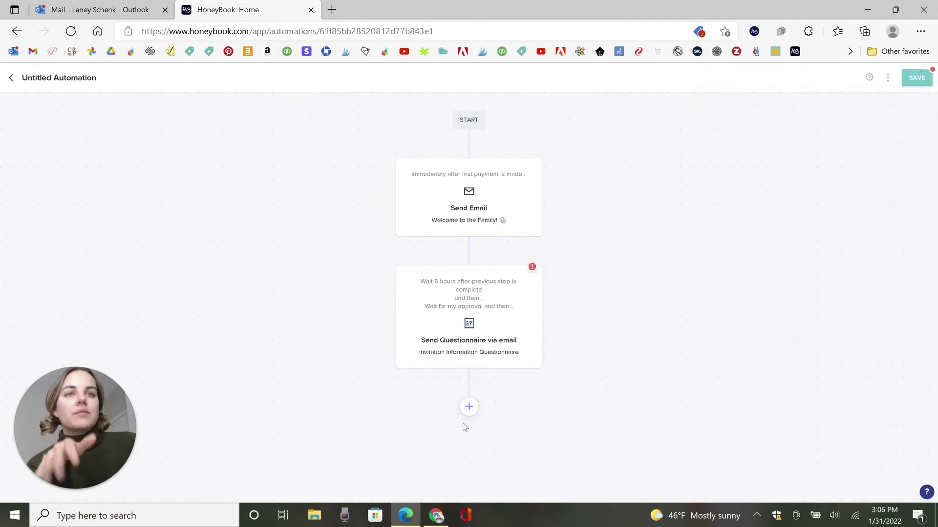
left_click(469, 407)
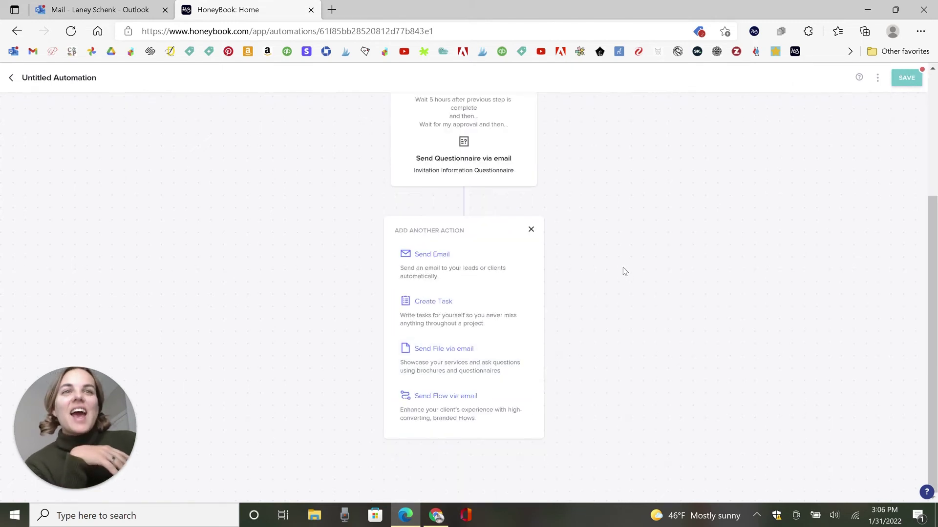
left_click(471, 304)
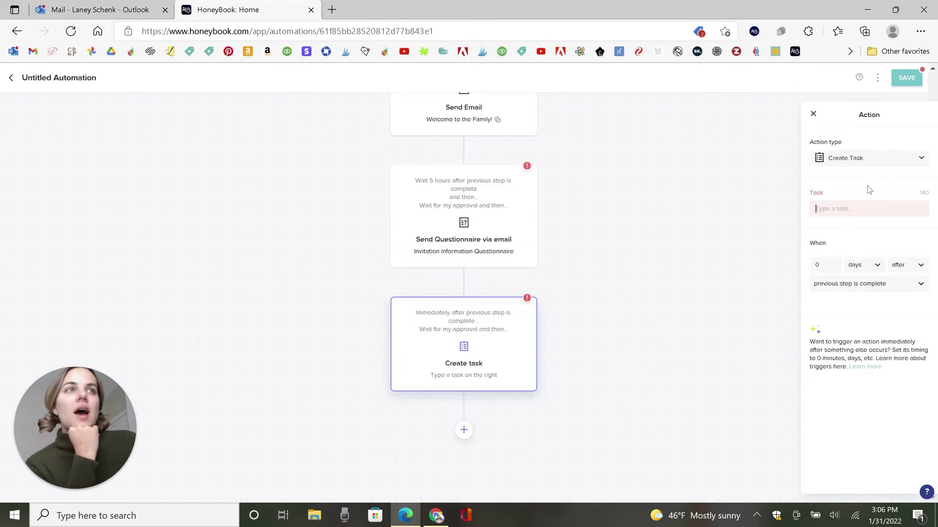
Name the task 'Design Invitations', trigger it on questionnaire submission, and retry saving.
type("Design ")
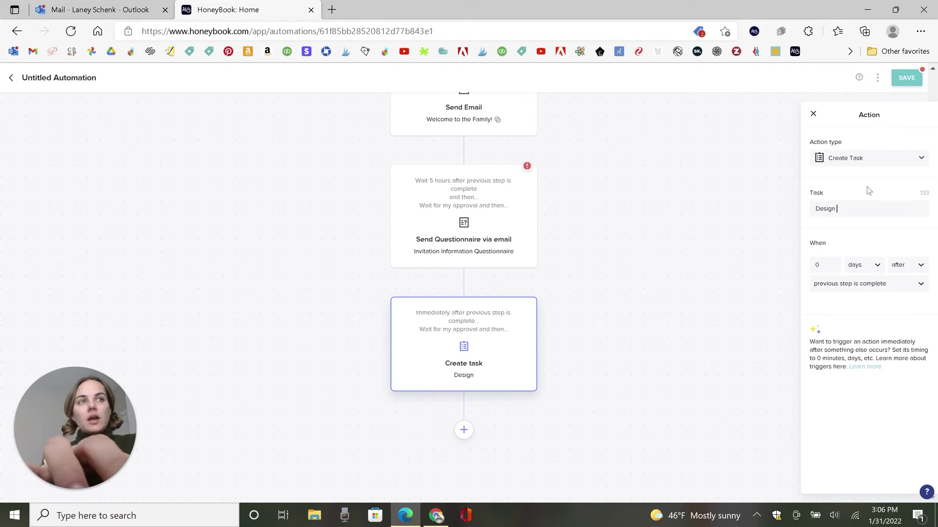
type("Invitations")
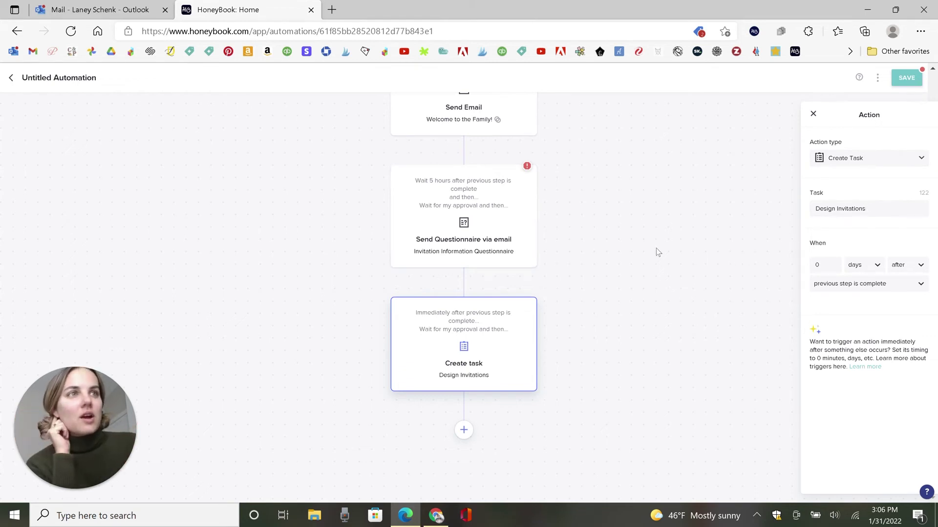
left_click(861, 283)
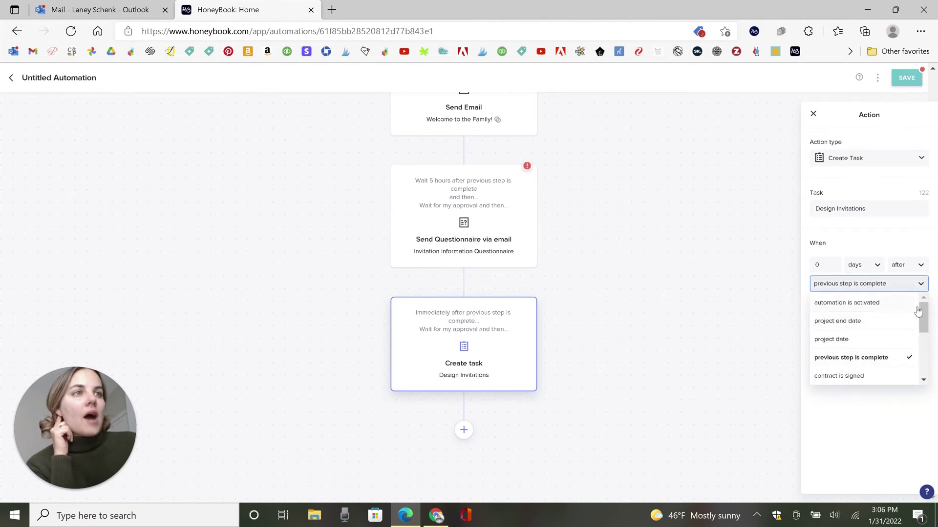
left_click_drag(925, 310, 924, 326)
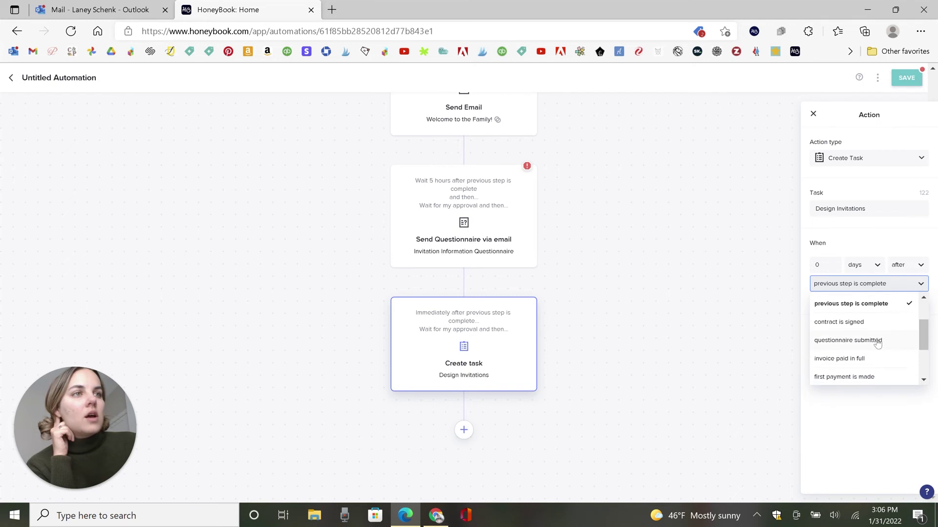
left_click(848, 345)
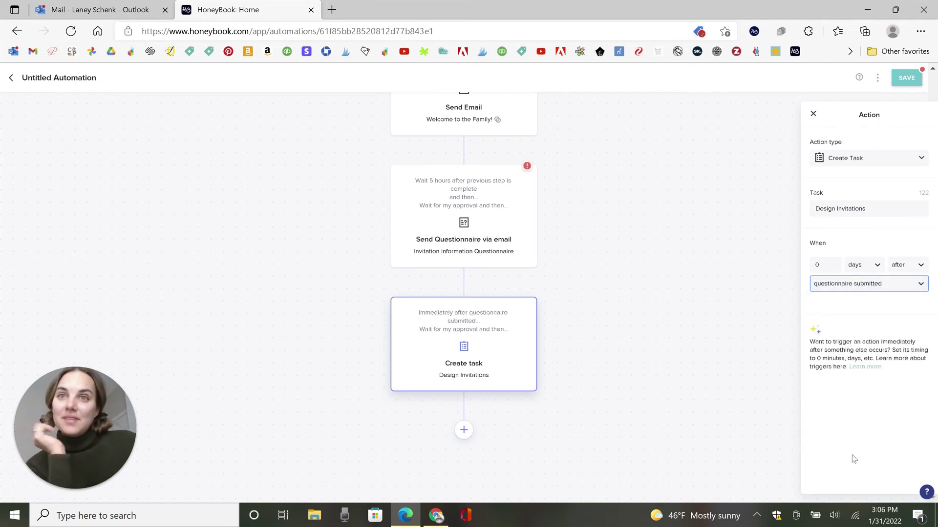
left_click(906, 80)
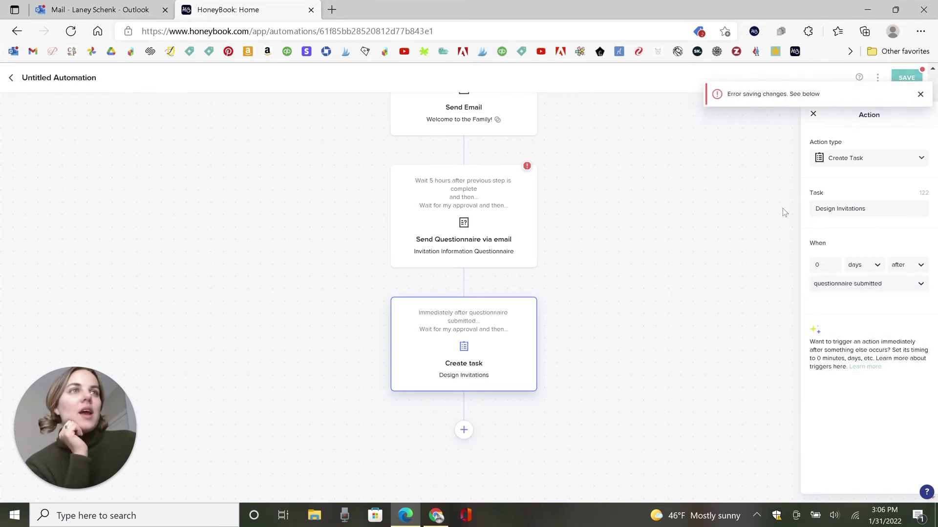
Send the questionnaire with the Agreement (default) email and save the automation.
left_click(527, 167)
left_click(855, 249)
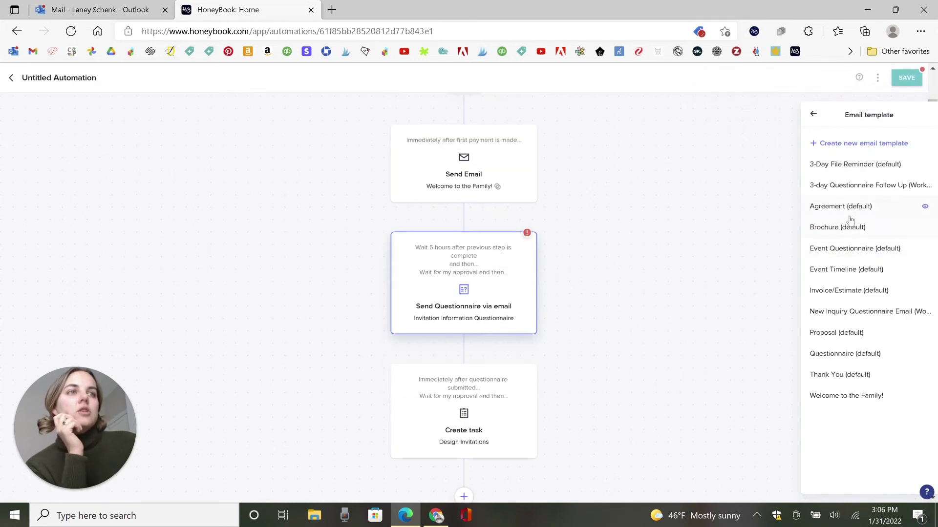
left_click(862, 208)
left_click(907, 77)
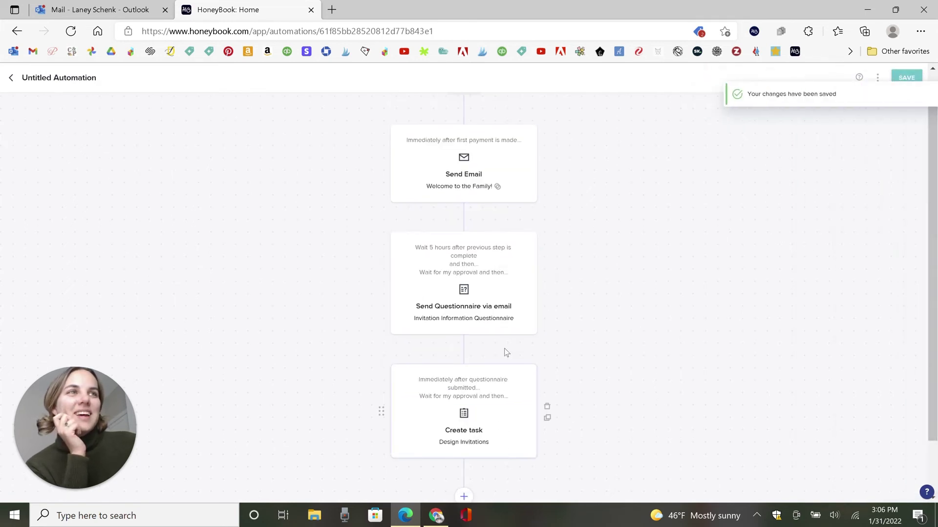
Rename the automation 'Custom Invitation Automation', save it, and return to Automations.
left_click(88, 79)
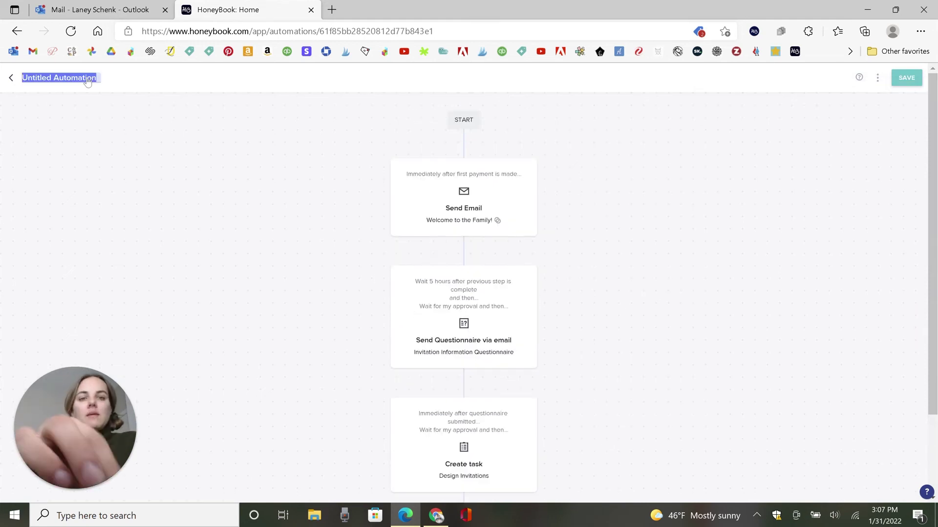
type("Custom Invitation")
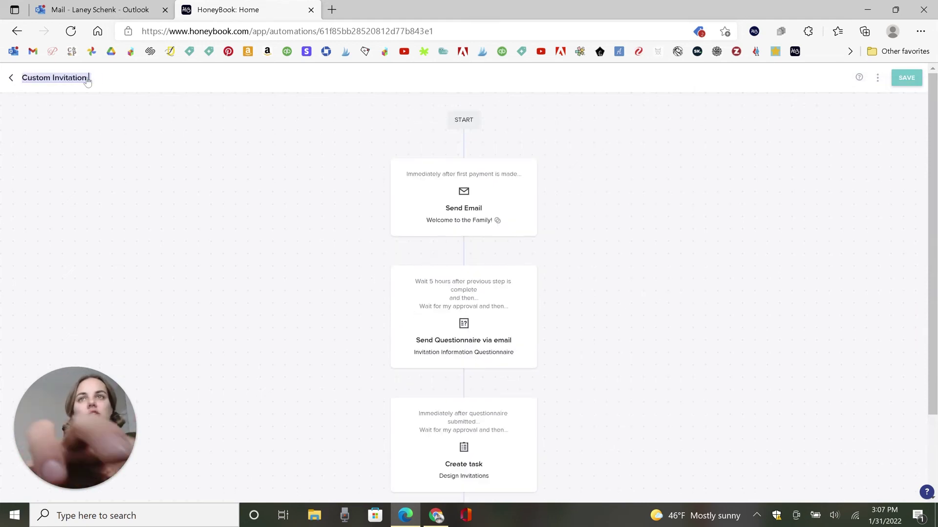
type(" Autoamtio")
key("BackSpace")
key("BackSpace")
key("BackSpace")
key("BackSpace")
key("BackSpace")
type("matio")
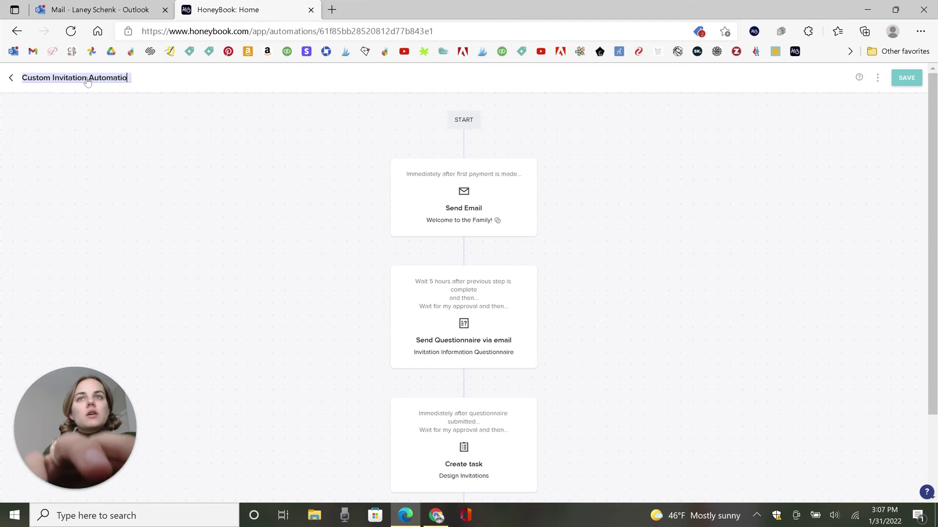
type("n")
key("Return")
left_click(907, 78)
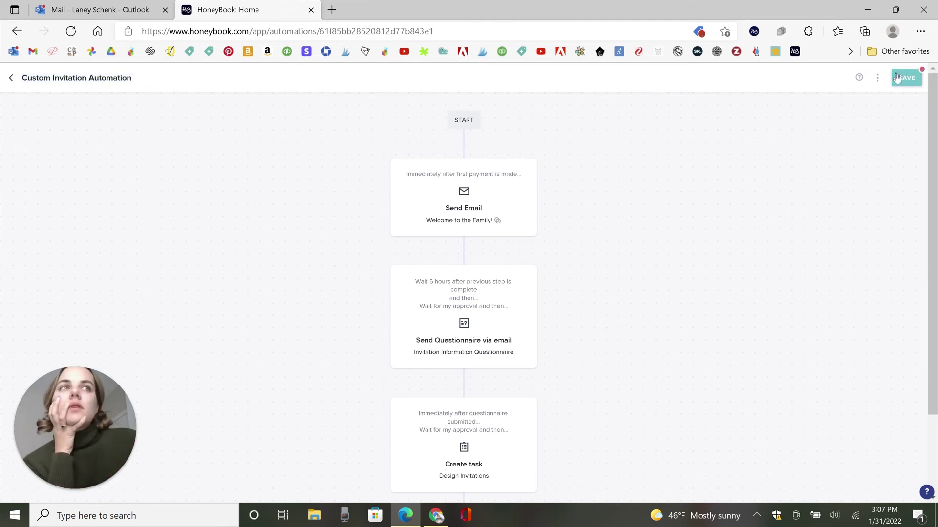
left_click(10, 77)
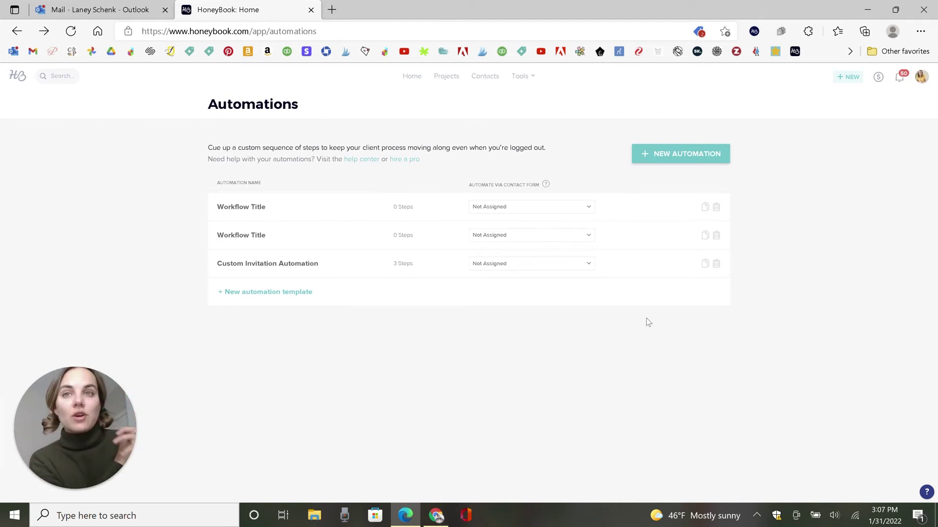
Set Custom Invitation Automation's project type from Not Assigned to Wedding Invites.
left_click(579, 267)
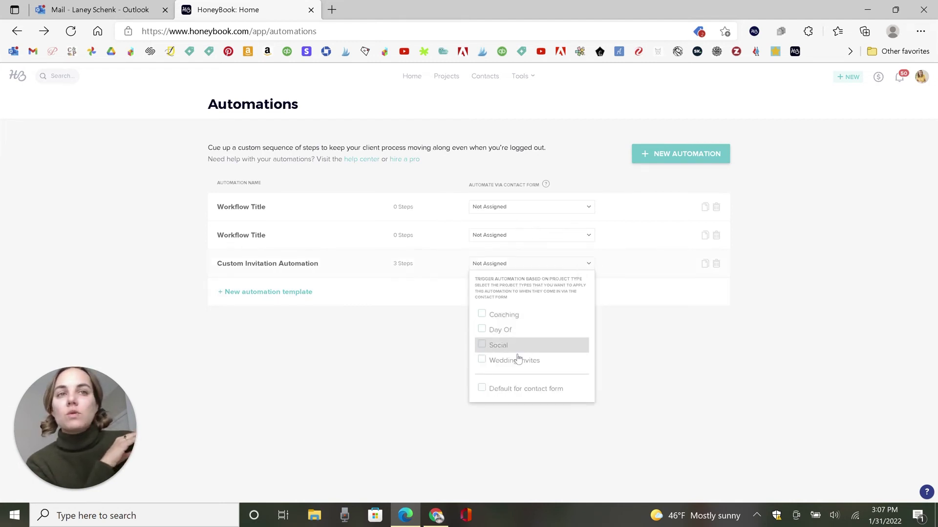
left_click(634, 362)
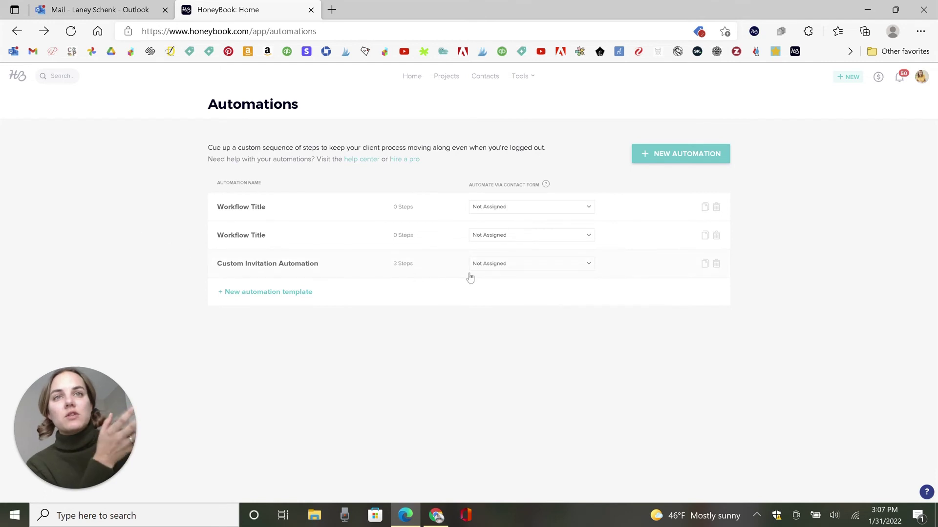
left_click(497, 266)
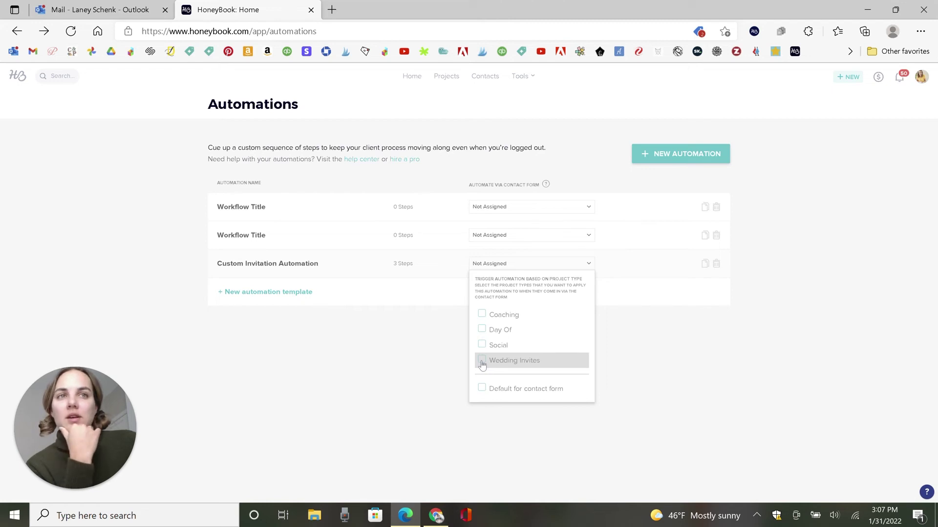
left_click(405, 338)
left_click(515, 266)
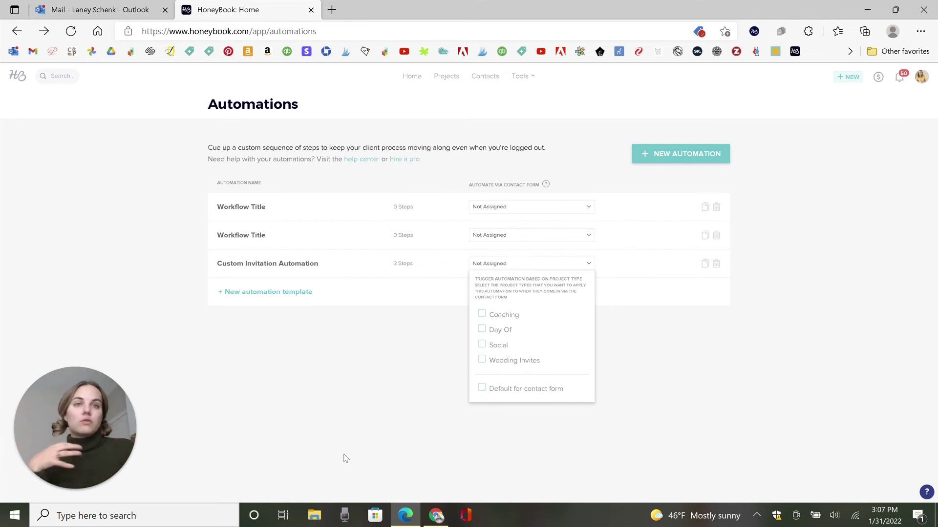
left_click(519, 361)
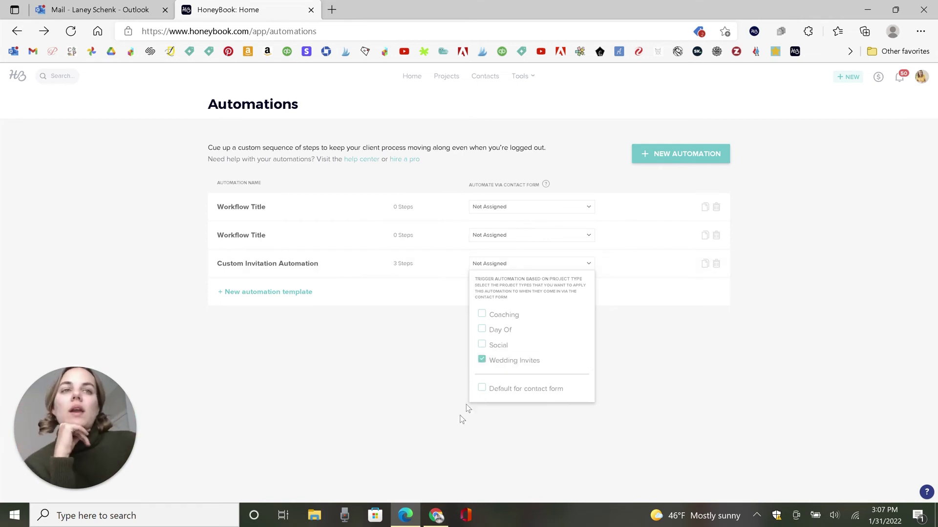
left_click(423, 397)
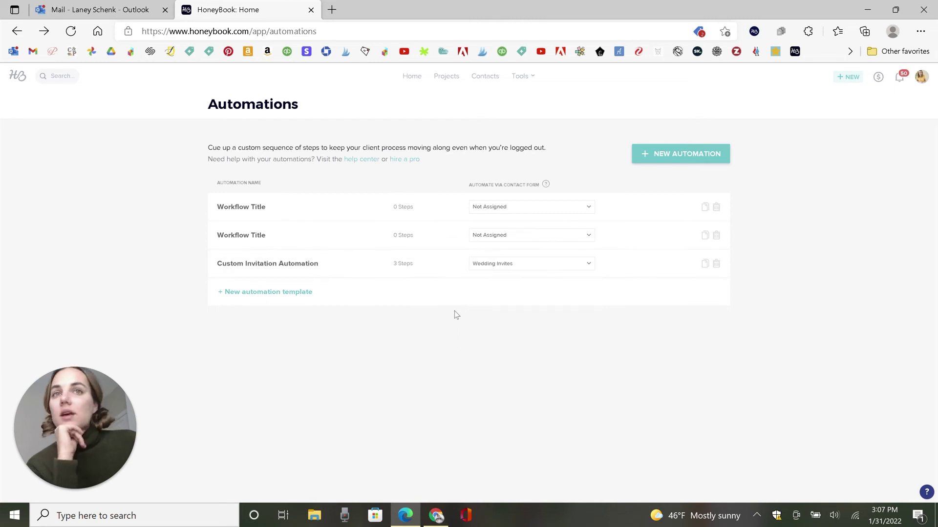
Quick Apply Custom Invitation Automation to the test project from its Automation section.
key("alt+Right")
scroll(469, 315, "down", 3)
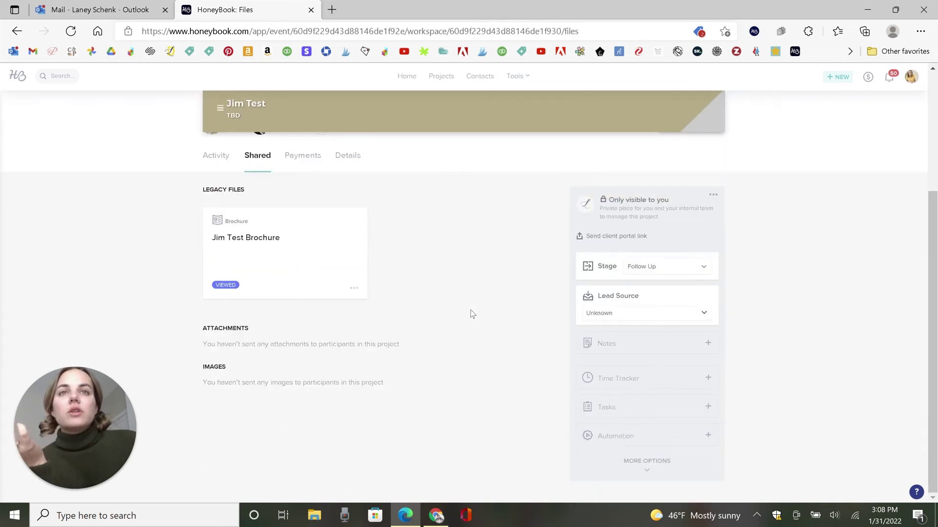
left_click(639, 445)
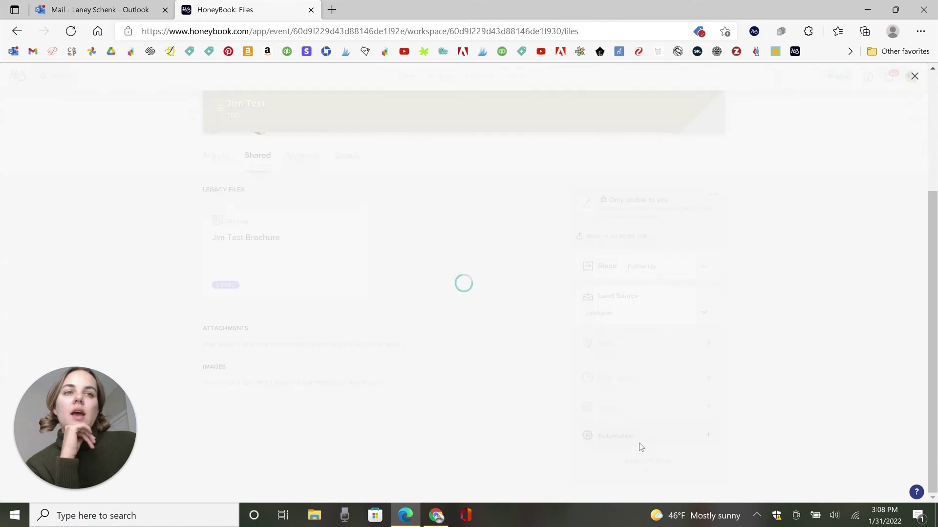
mouse_move(295, 191)
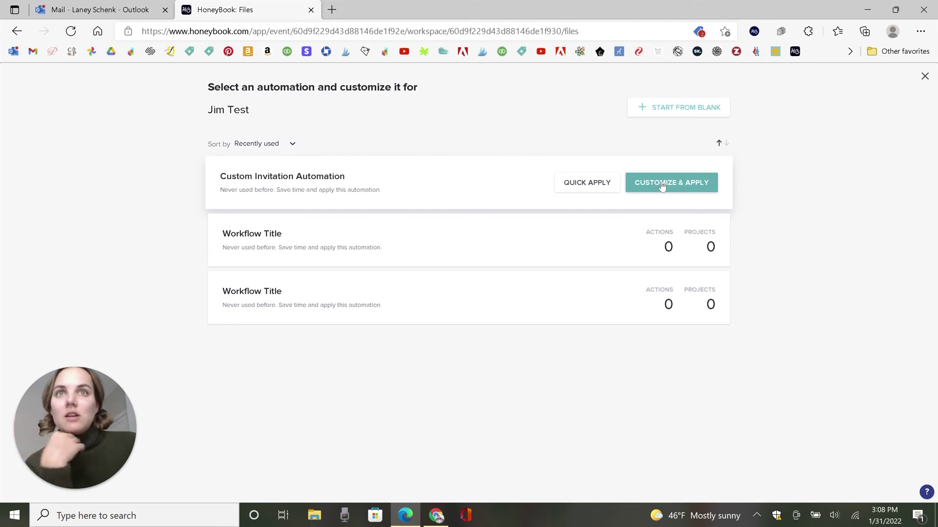
left_click(590, 184)
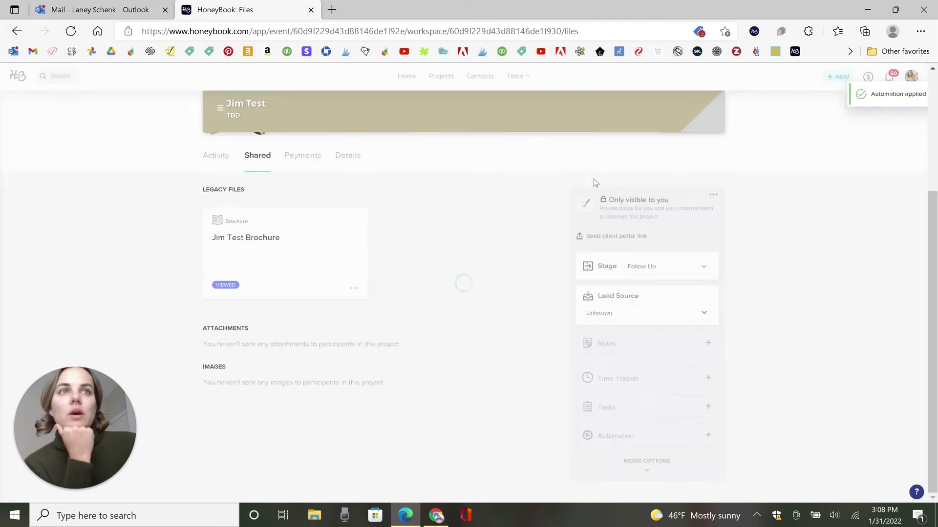
scroll(470, 313, "down", 2)
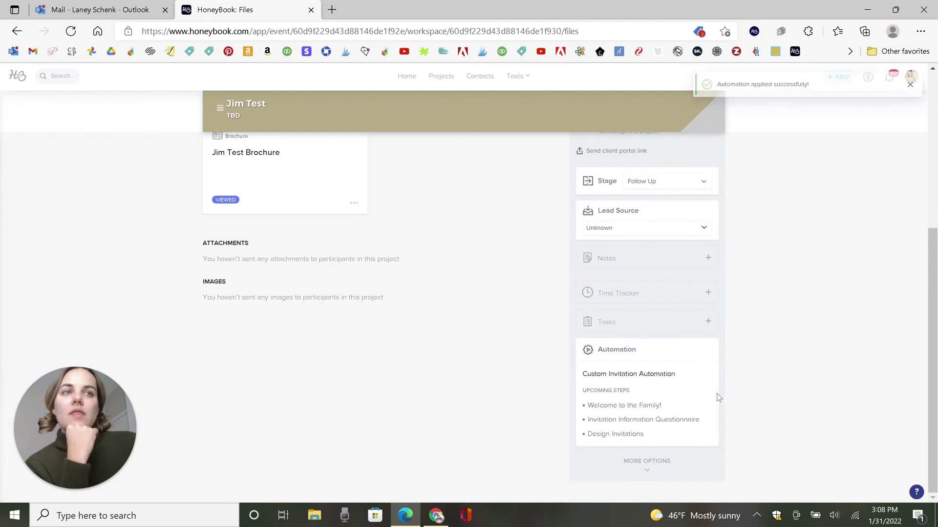